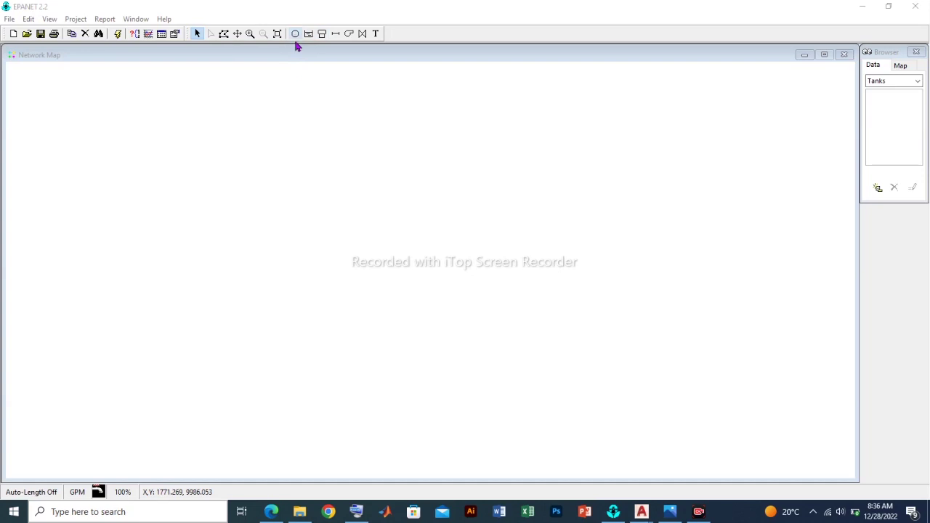
Step: Select the Add Junction tool on the Map toolbar, ready to place junctions
click(296, 36)
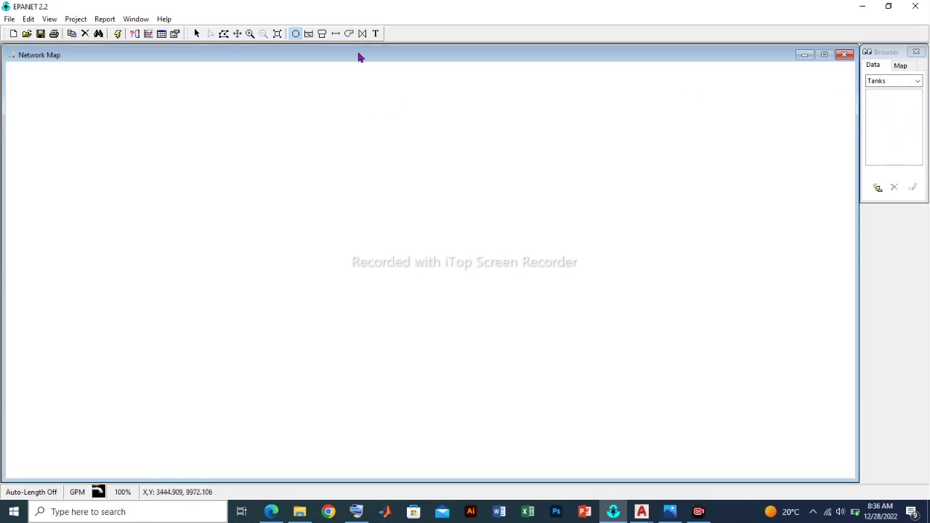
click(295, 37)
Step: Place trial junction 1, then tank 2 up and left of it on the map
click(917, 81)
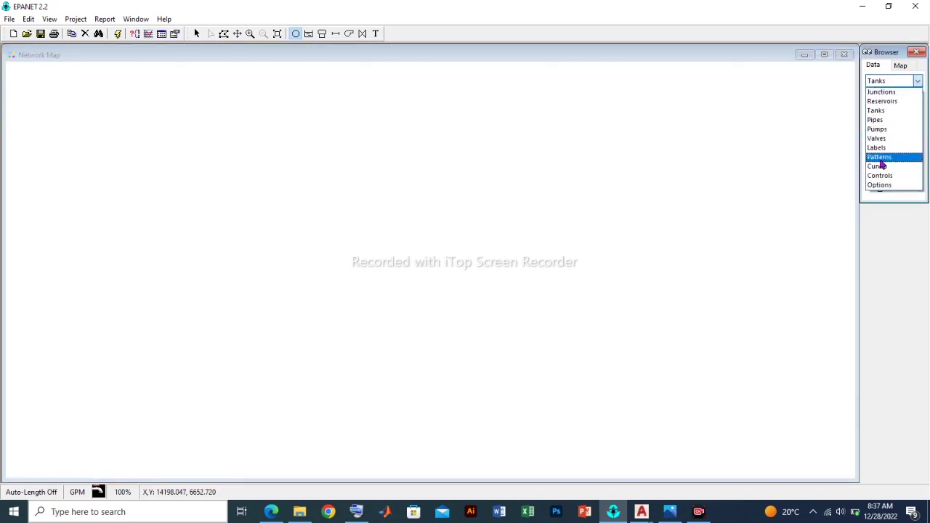
click(350, 183)
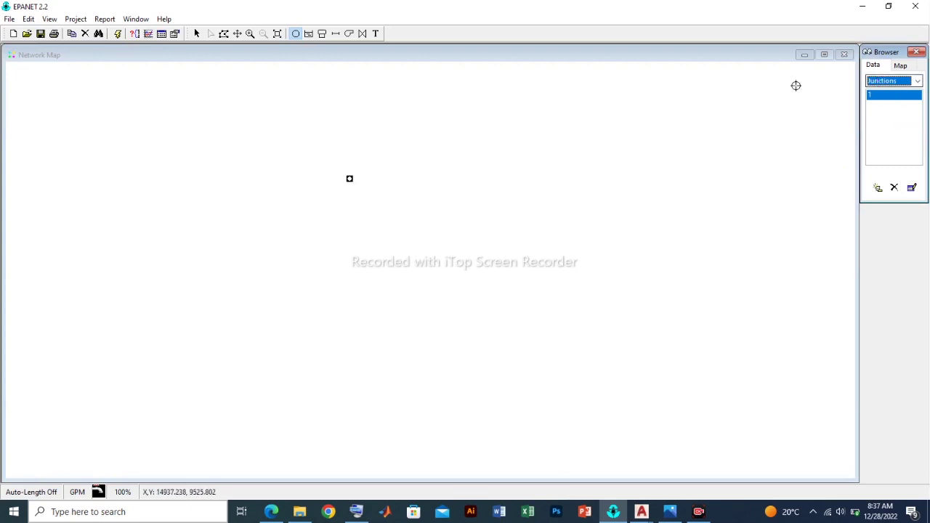
click(321, 33)
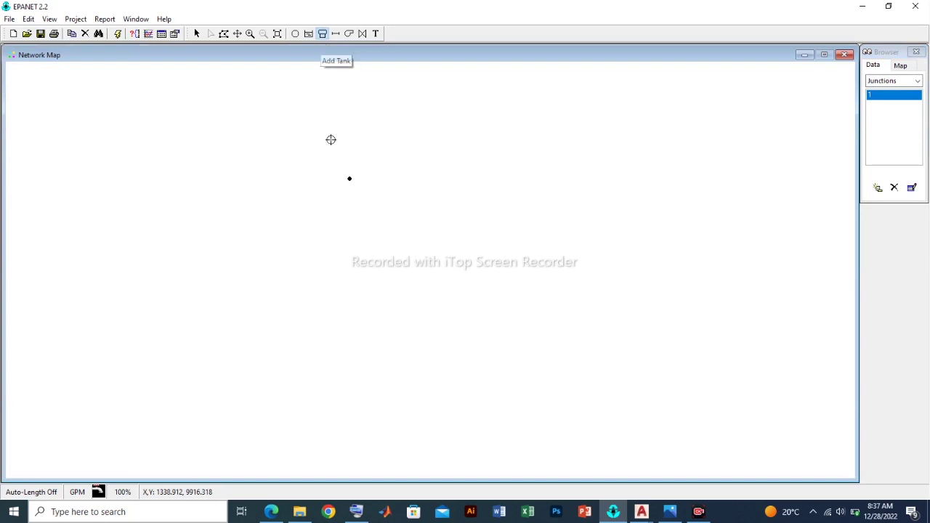
click(206, 137)
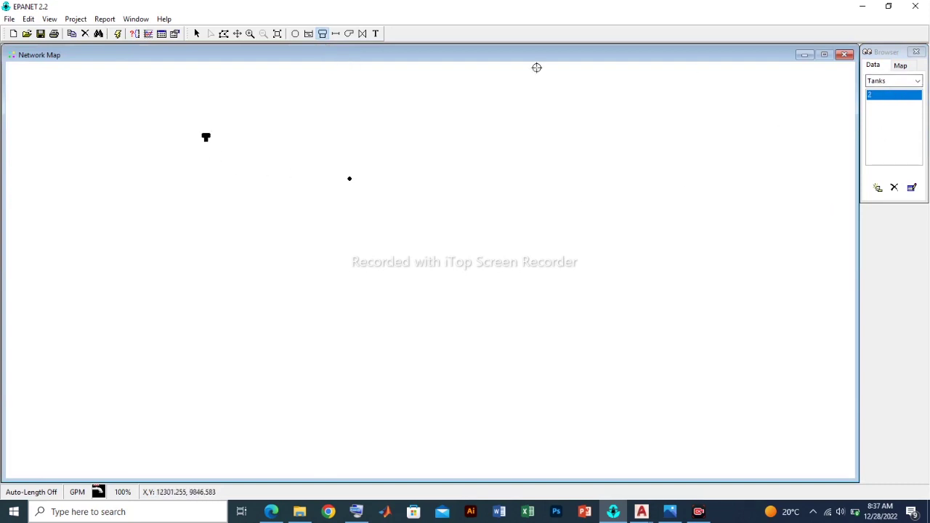
click(899, 66)
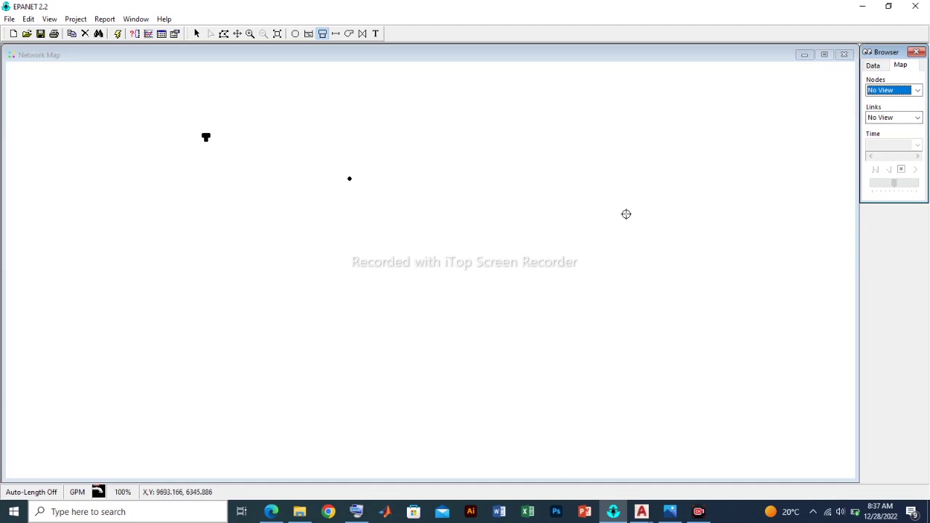
Step: Delete trial tank 2 from the Browser's Tanks list and confirm
click(872, 66)
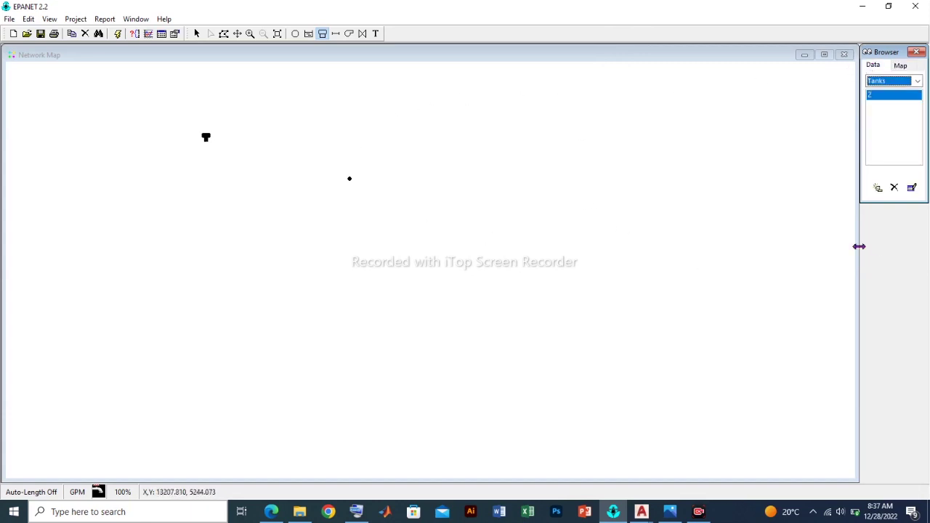
click(893, 187)
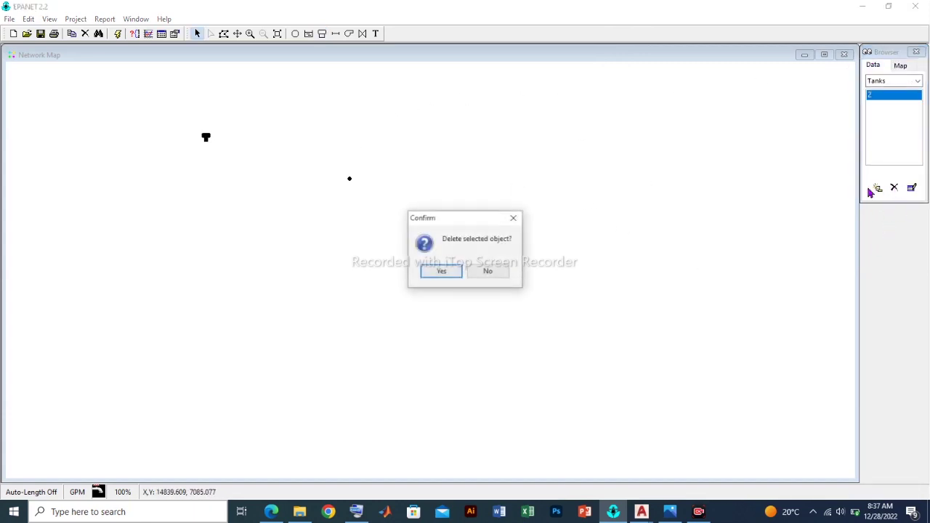
click(438, 272)
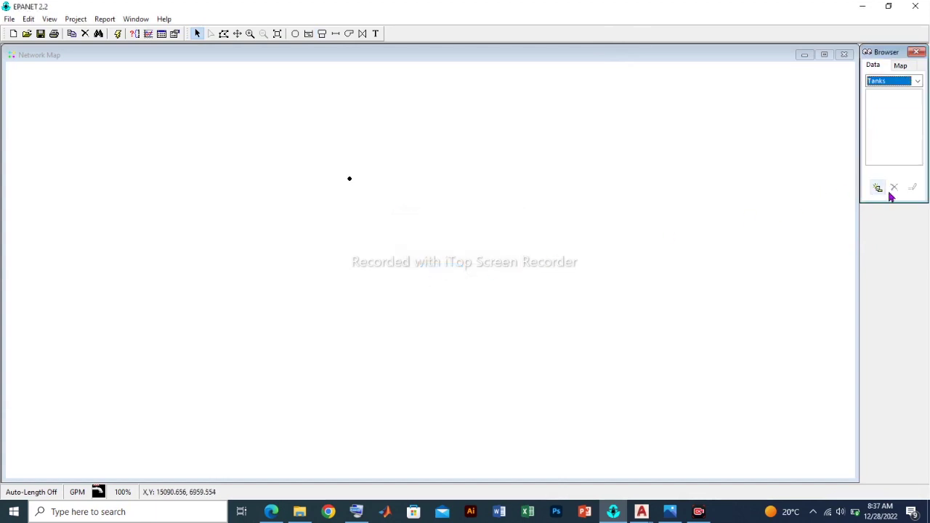
click(356, 187)
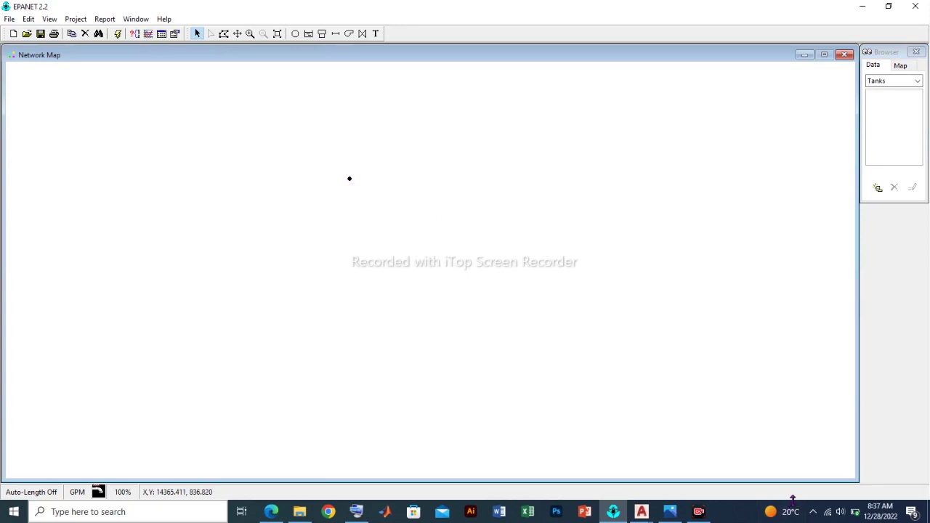
Step: Delete junction 1 from the Junctions list, then bring up the reference diagram
click(883, 86)
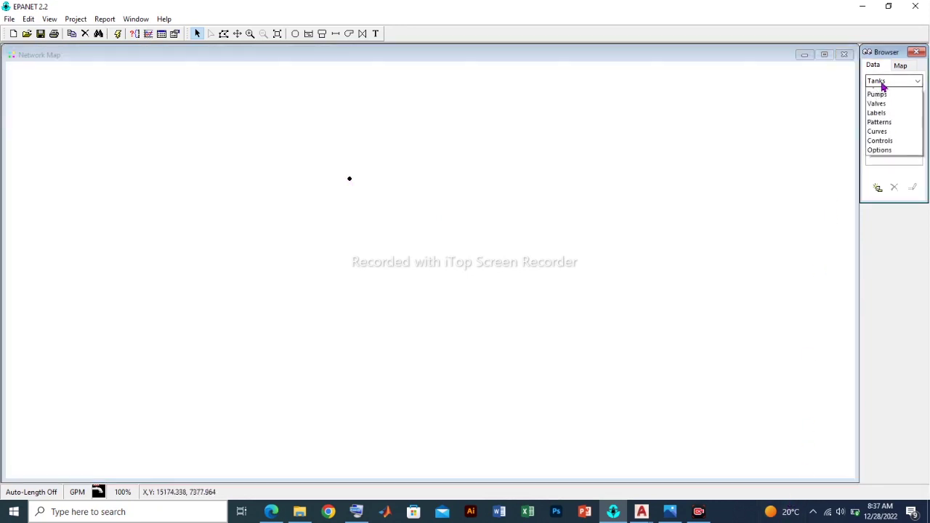
click(897, 93)
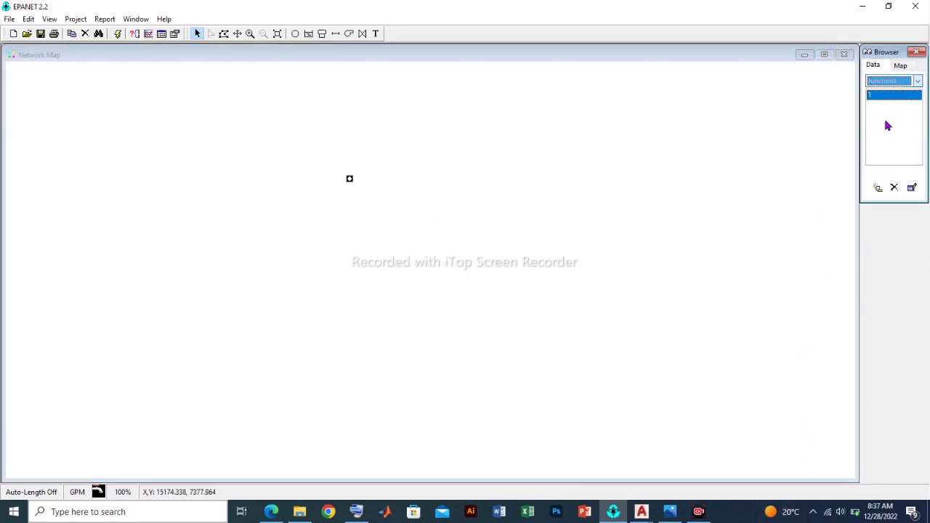
click(894, 187)
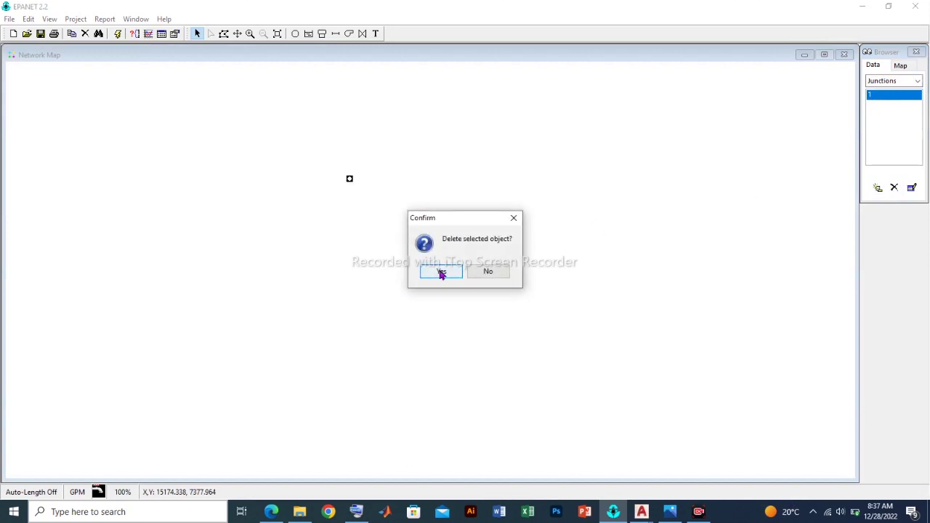
click(441, 274)
click(162, 168)
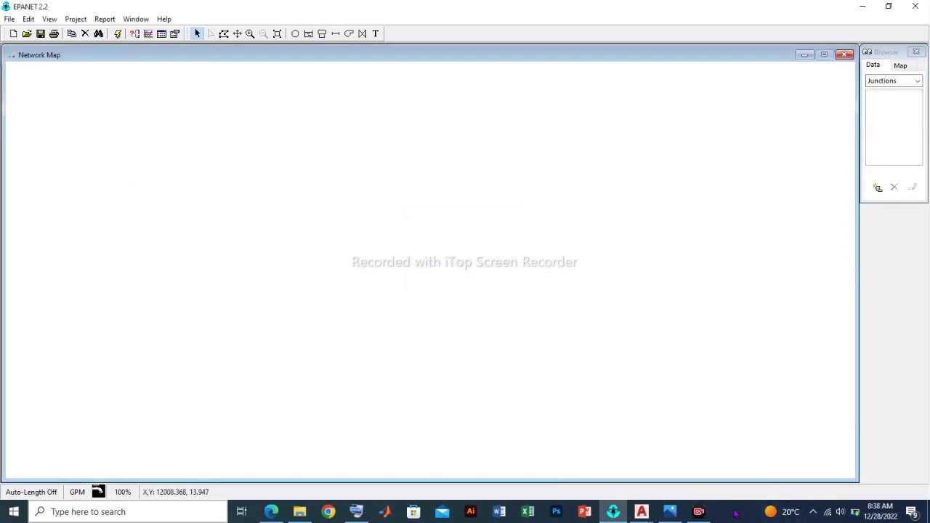
click(671, 513)
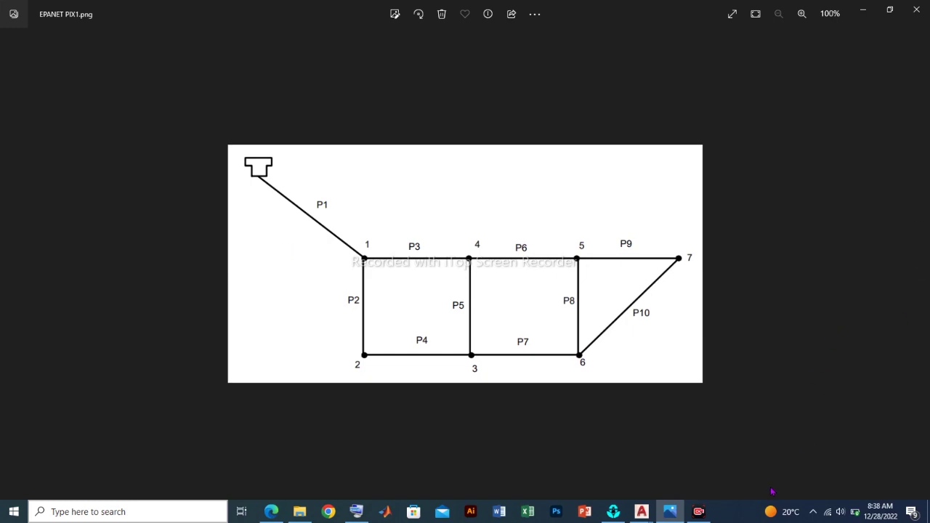
Step: View the EPANET PIX1.png reference diagram, then return to EPANET
mouse_move(669, 515)
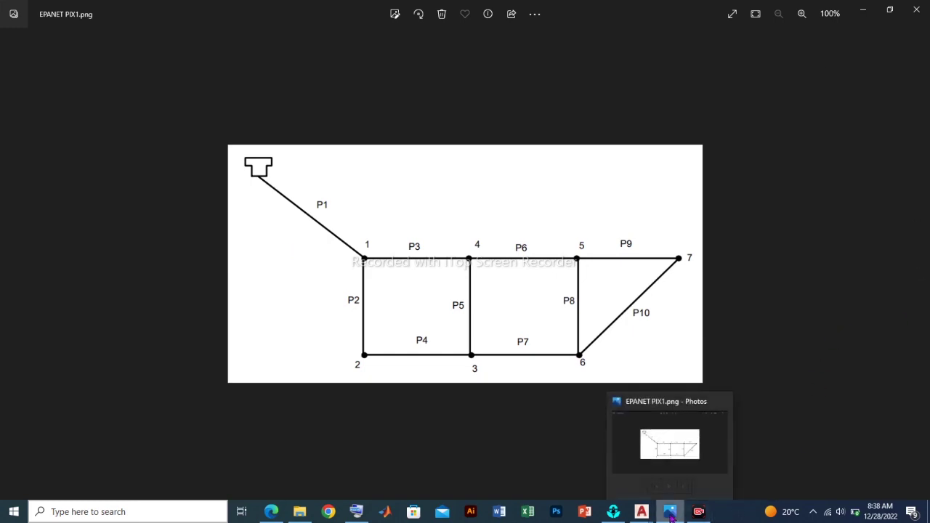
click(670, 514)
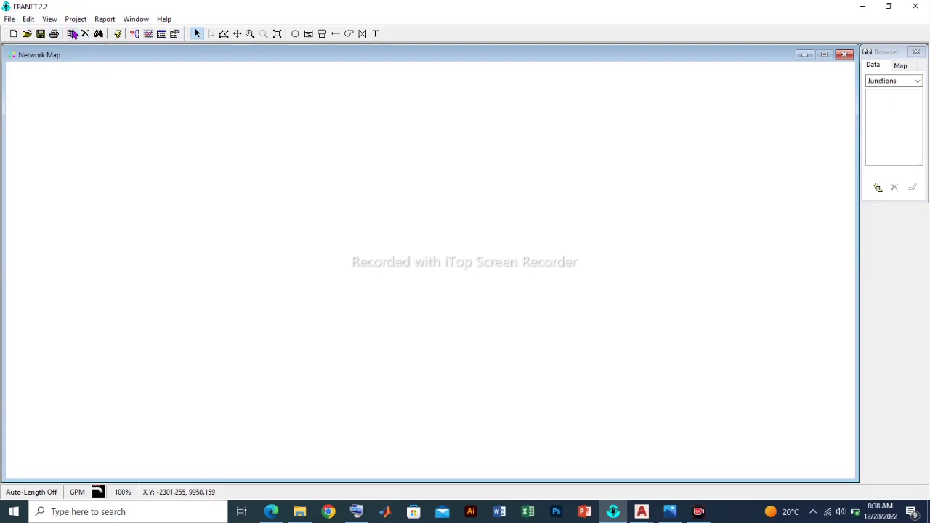
Step: In Map Options, enlarge nodes to size 5 and links to size 2
click(49, 20)
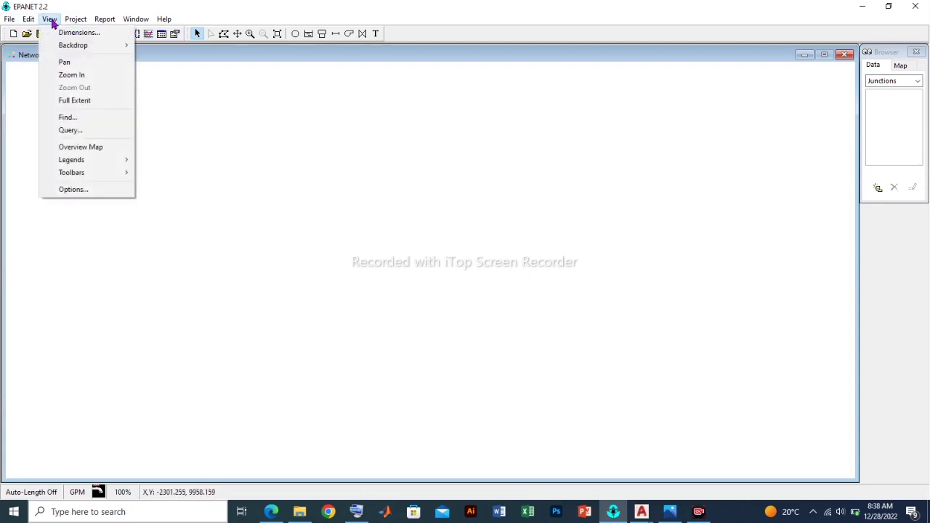
click(73, 190)
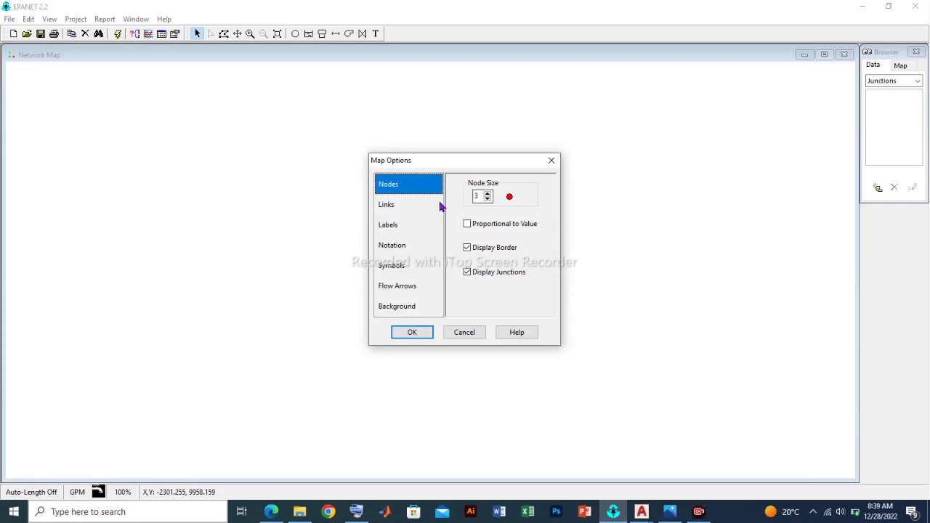
click(487, 194)
click(487, 194)
click(386, 207)
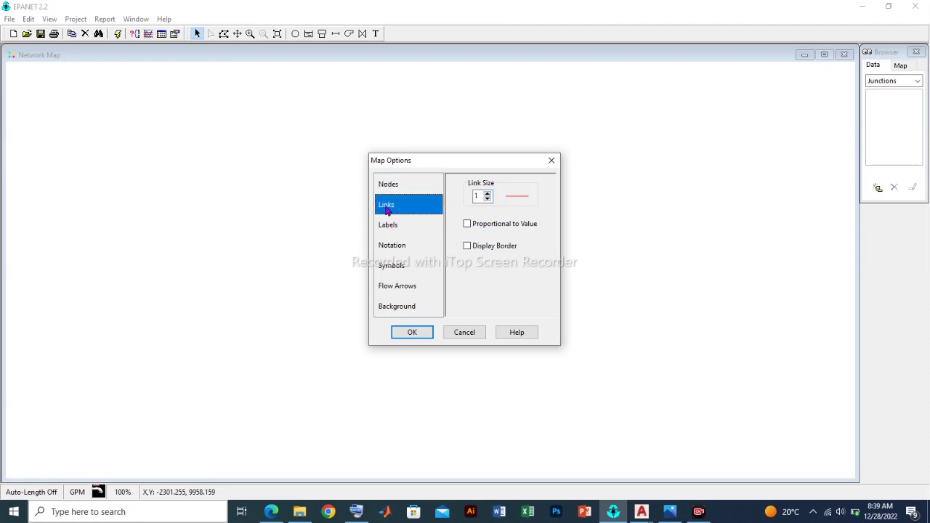
click(487, 194)
Step: Show node IDs, node values, link IDs and link values with notation font size 10
click(401, 231)
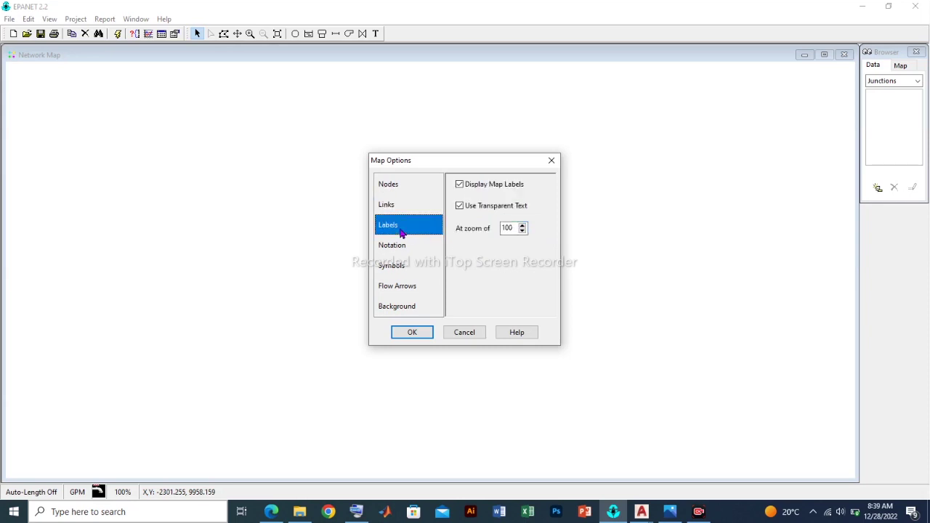
click(392, 249)
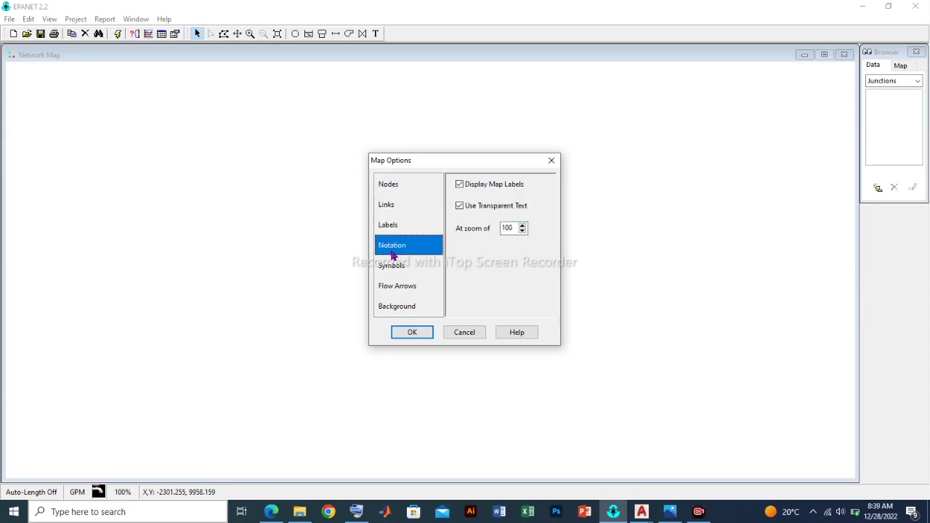
click(404, 231)
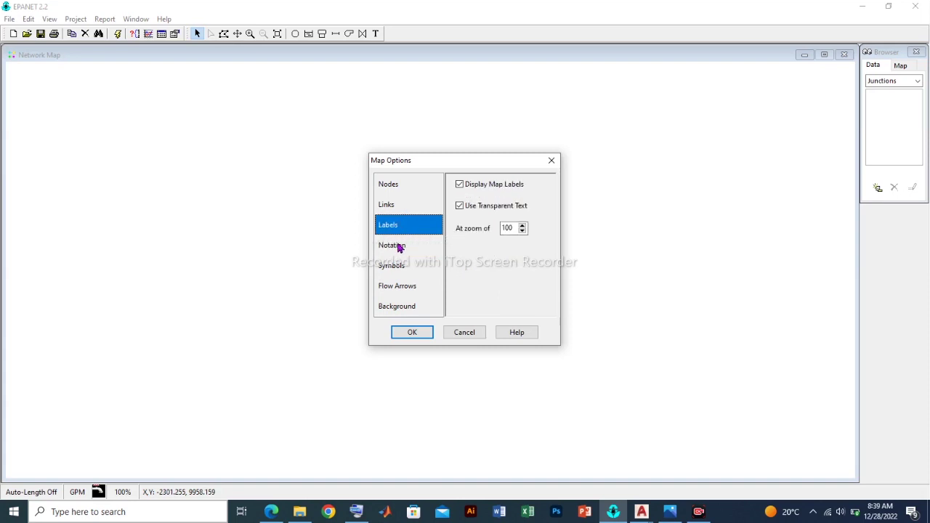
click(400, 246)
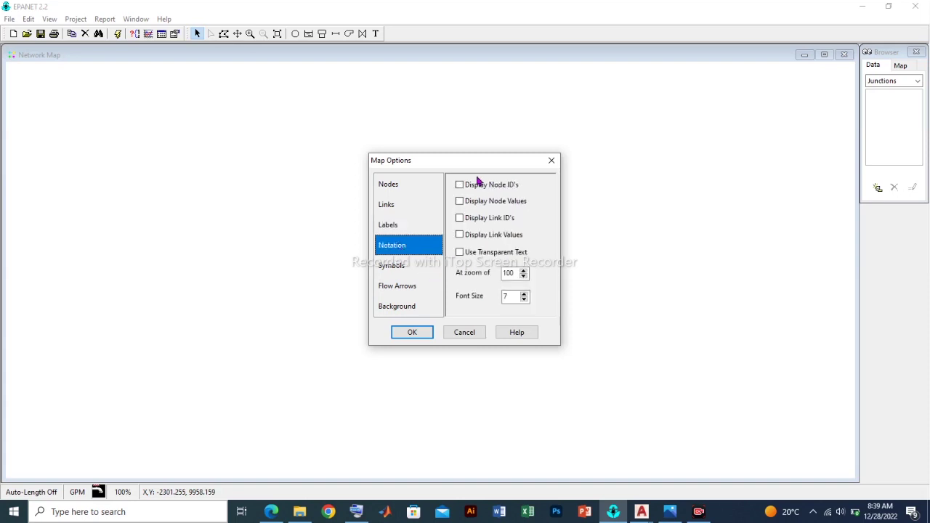
click(459, 185)
click(460, 204)
click(460, 219)
click(459, 235)
click(523, 297)
click(523, 294)
double_click(523, 294)
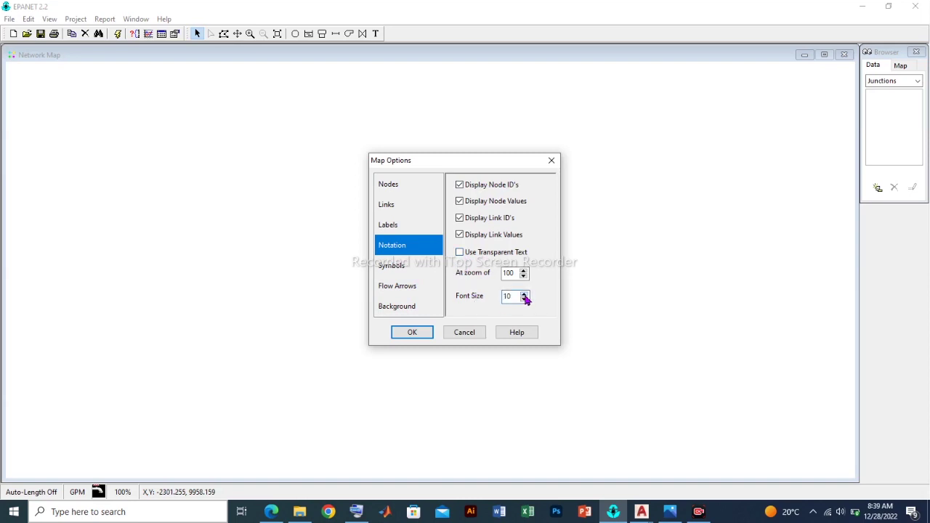
Step: Enlarge flow arrows from size 5 to 7, check the background, and apply map options
click(405, 271)
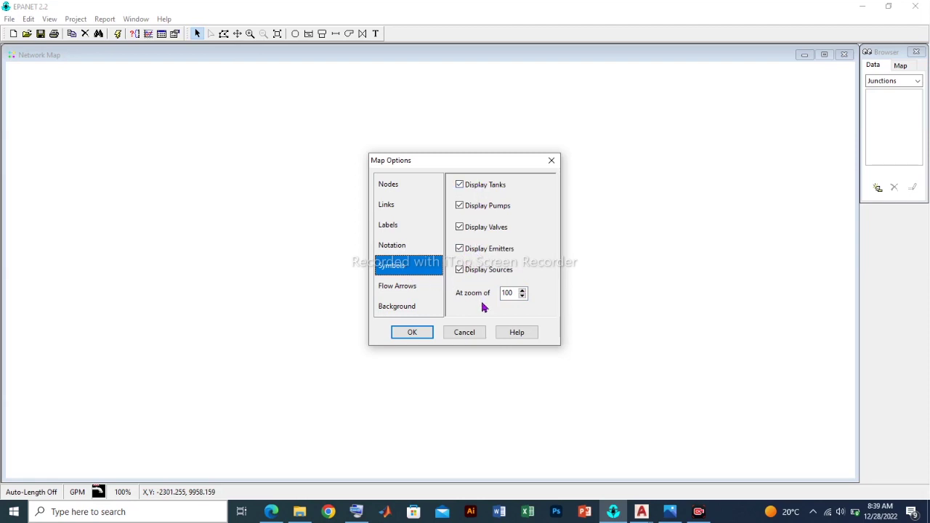
click(395, 288)
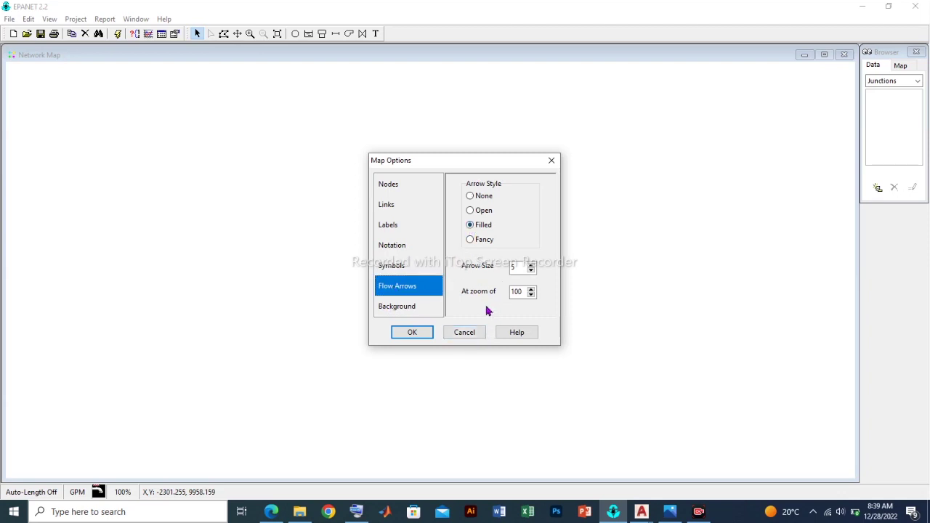
click(531, 263)
click(531, 264)
click(404, 310)
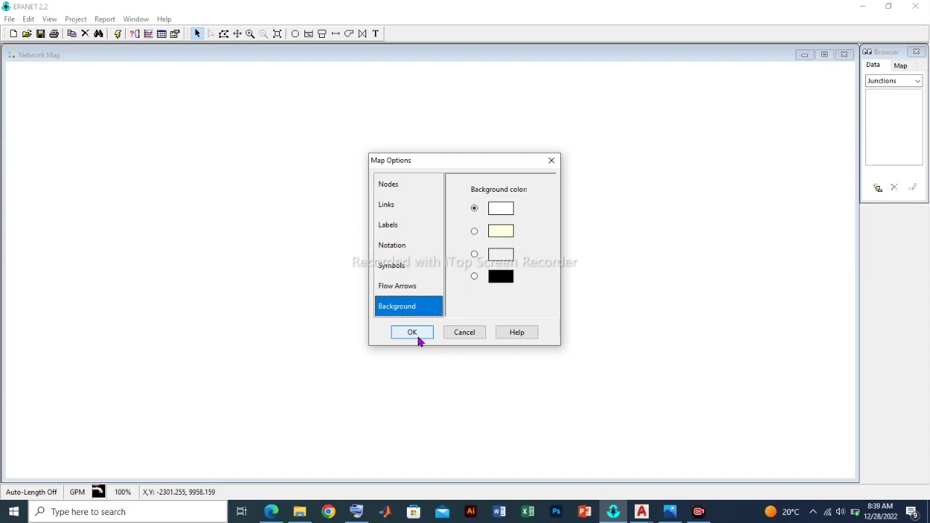
click(411, 333)
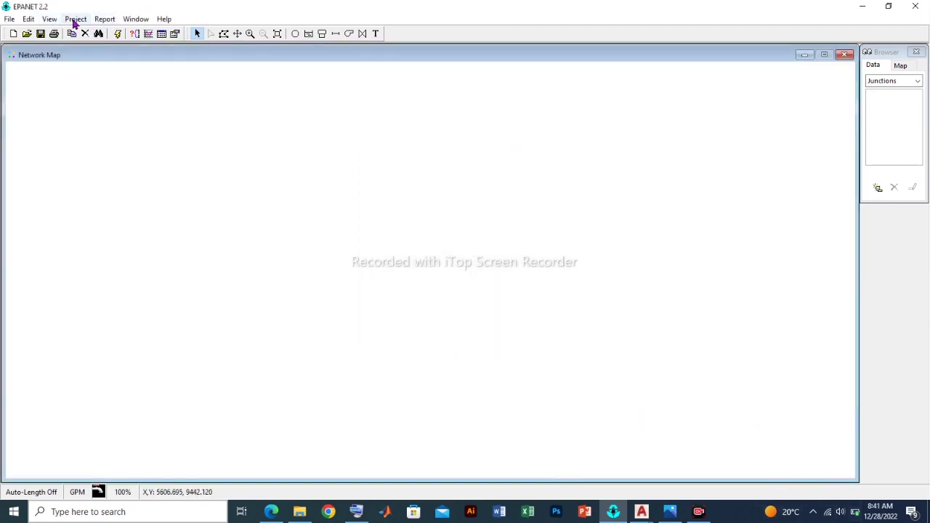
click(75, 20)
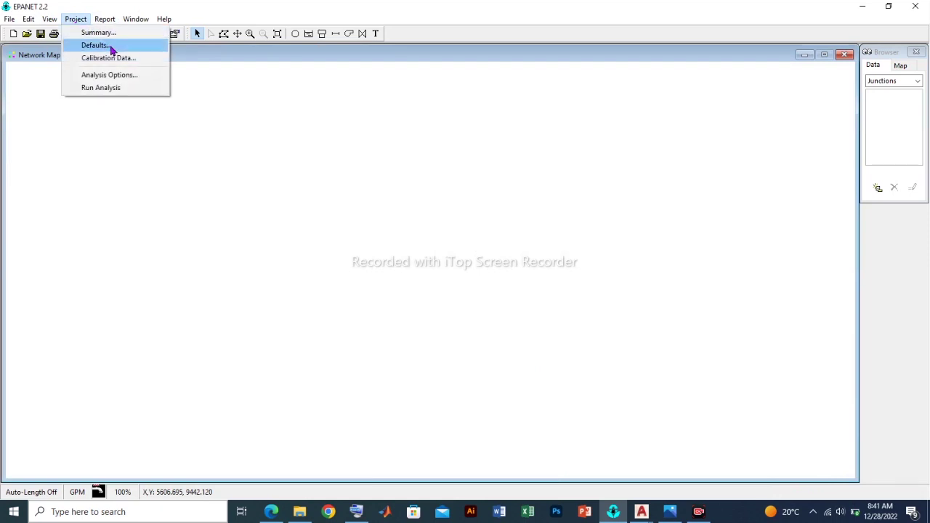
Step: In Project Defaults, set ID prefixes J, R, T and P for junctions, reservoirs, tanks, pipes
click(95, 45)
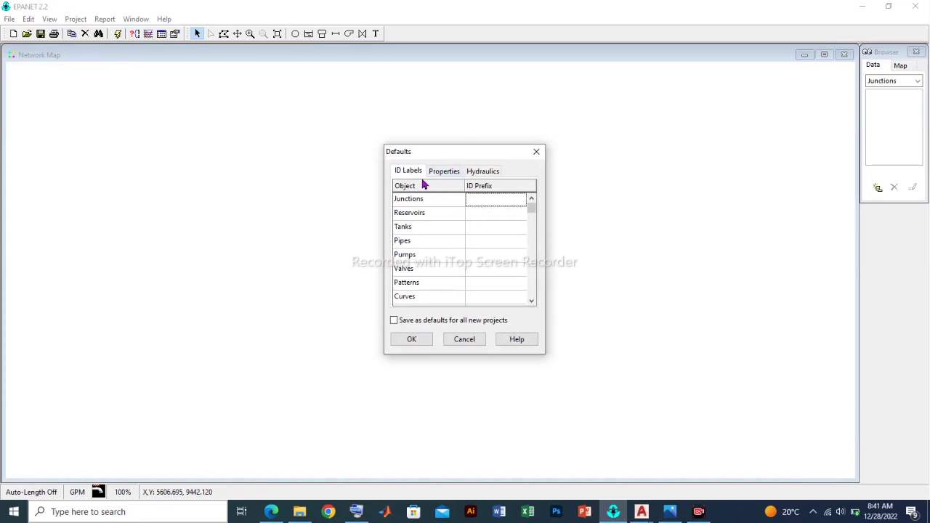
click(479, 201)
text(J)
click(480, 216)
text(R)
click(486, 229)
text(T)
click(489, 240)
text(P)
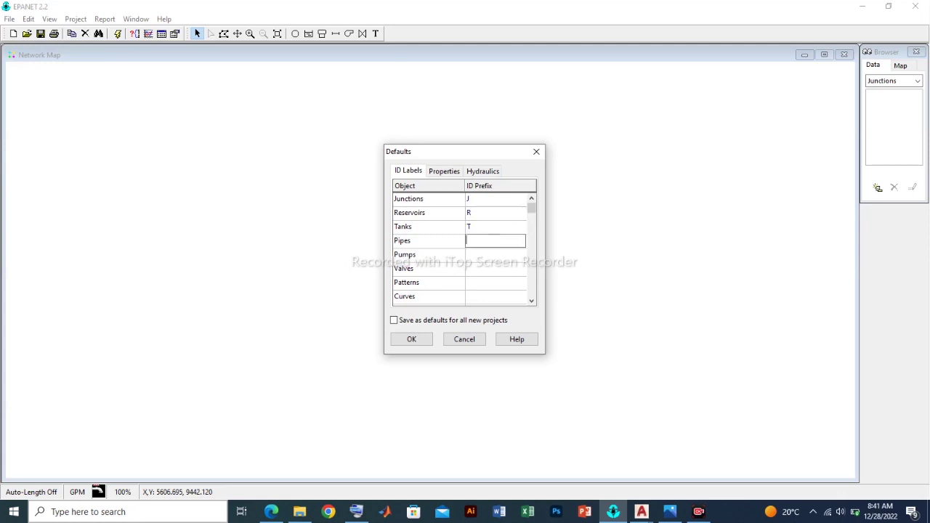
Step: Add ID prefixes Pu for pumps, V for valves and C for curves
click(478, 254)
text(Pu)
click(481, 268)
key(Down)
key(Down)
key(Down)
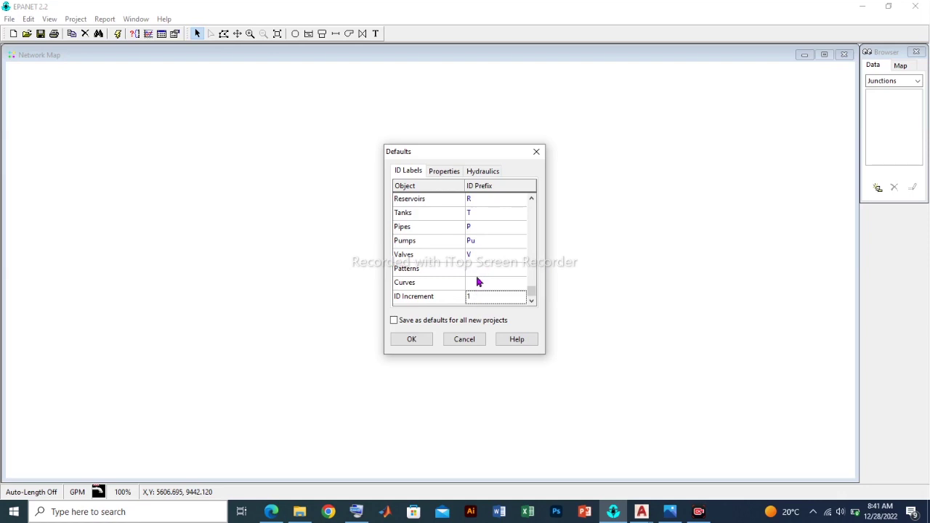
click(477, 281)
text(C)
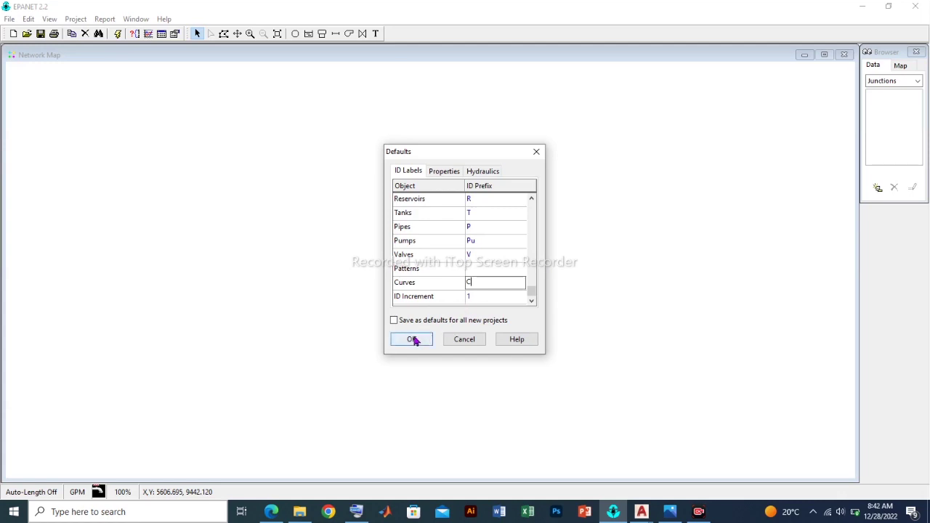
click(443, 171)
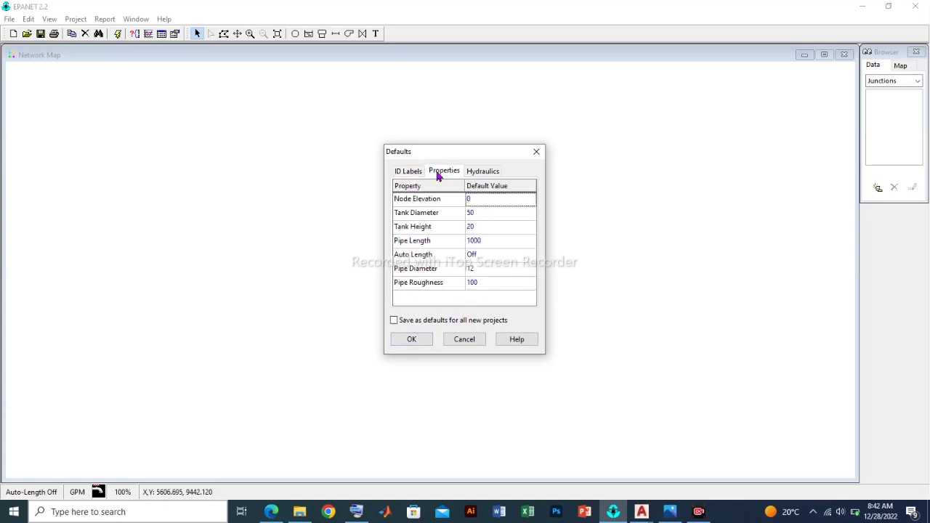
Step: On the Properties tab, enter tank diameter 30, tank height 15 and pipe roughness 0.1
click(481, 213)
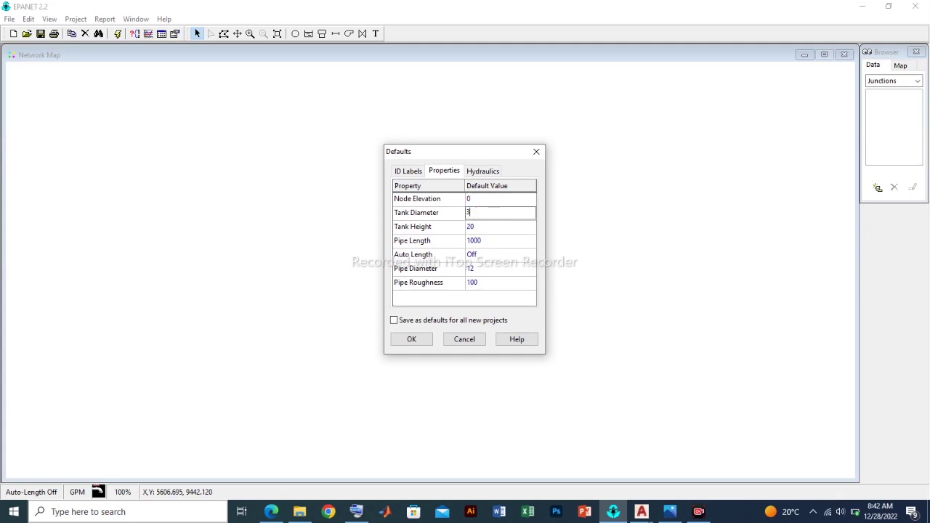
click(486, 227)
text(15)
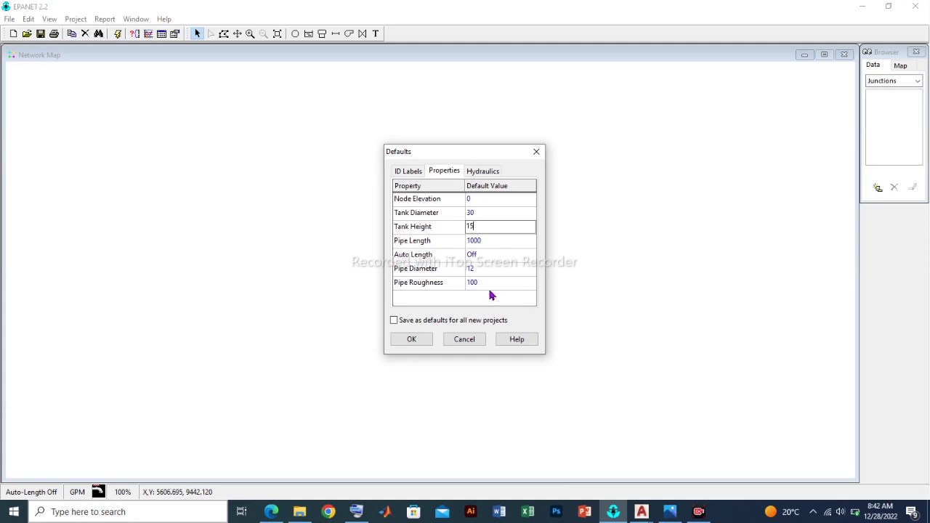
click(491, 285)
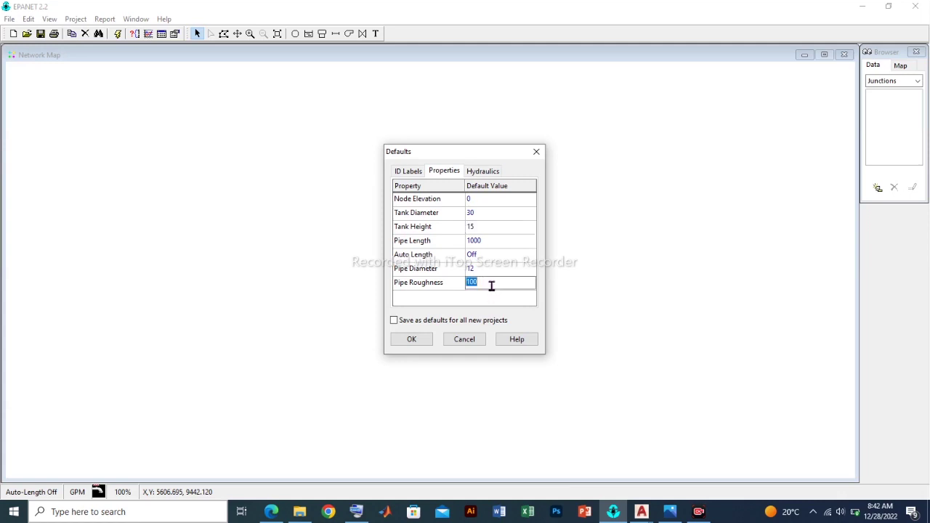
text(0.1)
Step: On the Hydraulics tab choose LPS flow units and D-W headloss, then confirm the defaults
click(483, 173)
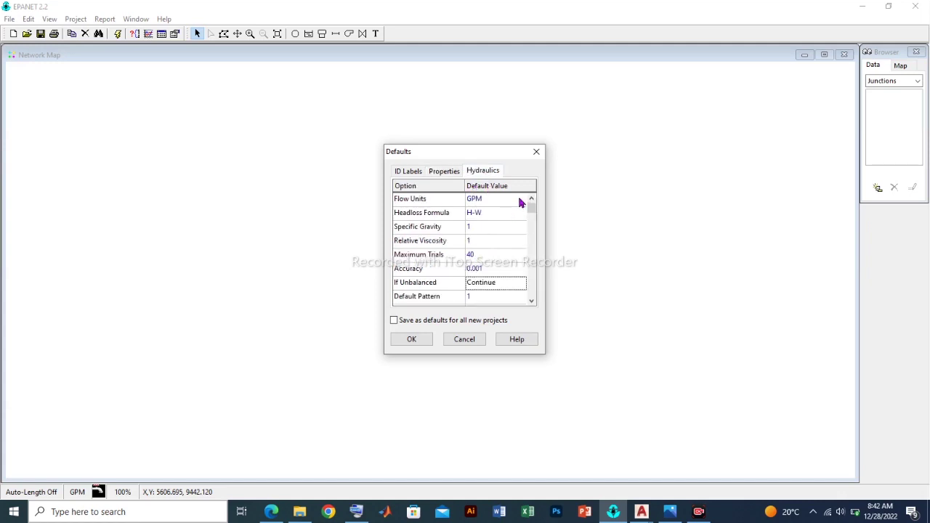
click(492, 201)
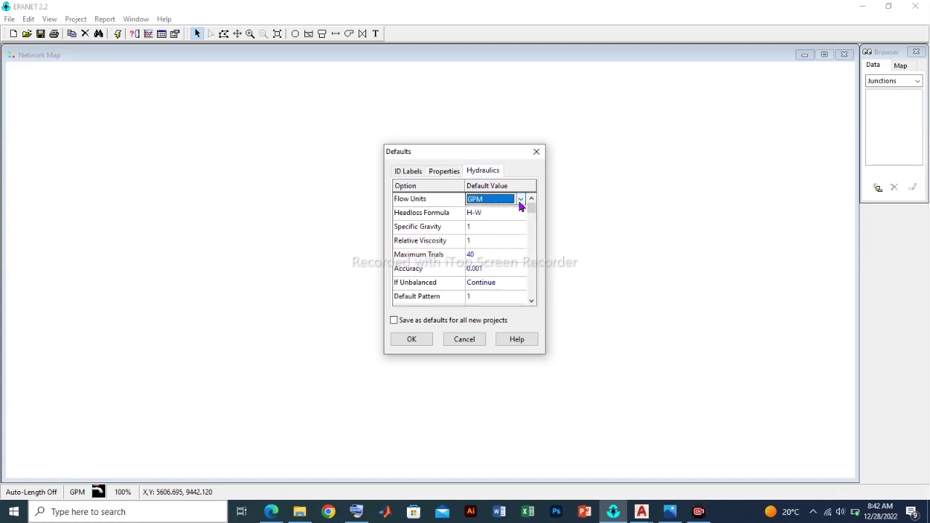
click(520, 204)
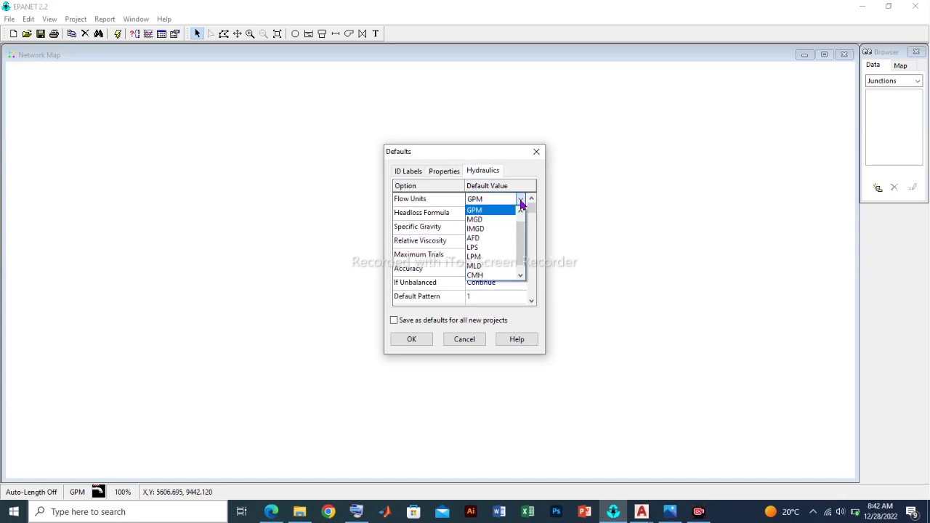
click(487, 248)
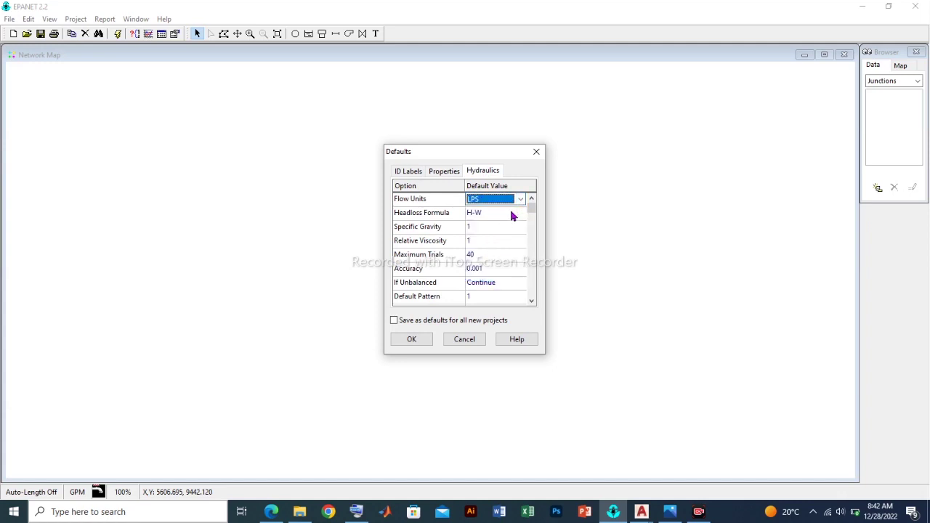
click(510, 216)
click(520, 215)
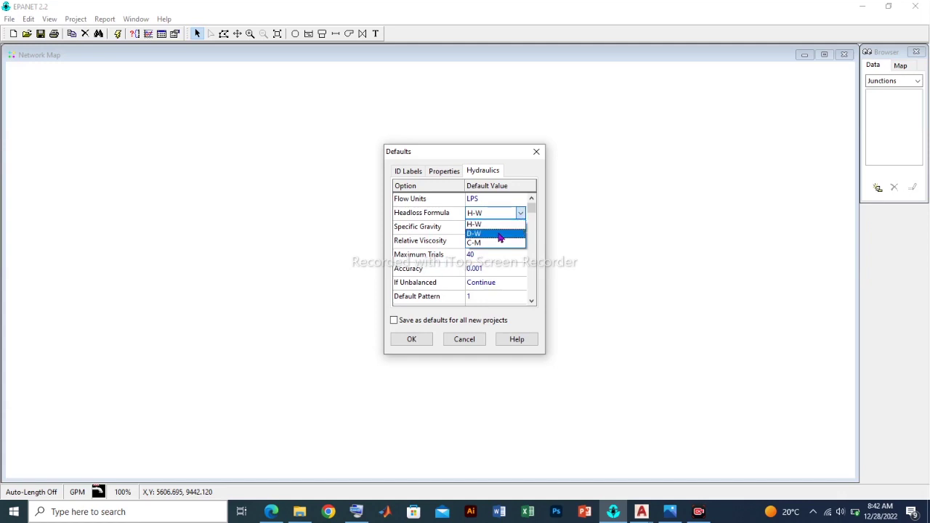
click(500, 234)
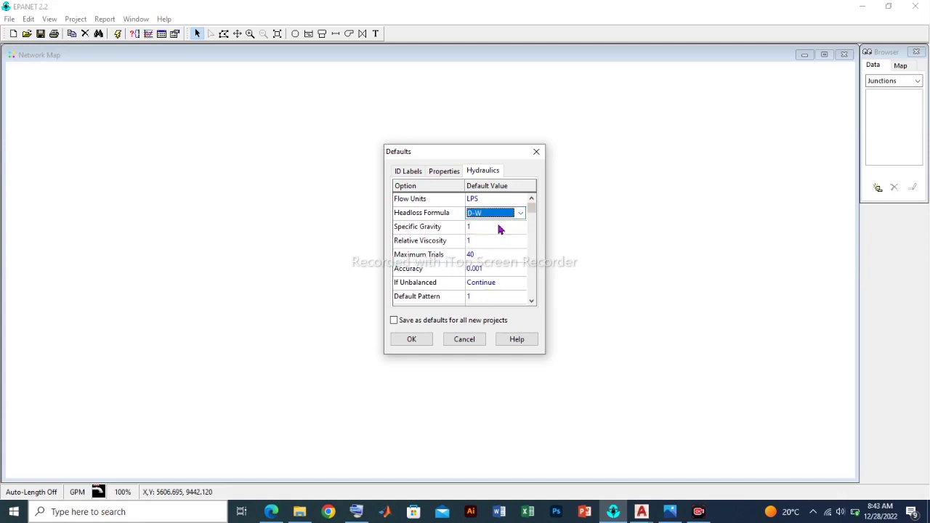
scroll(518, 287, down, 1)
scroll(531, 277, down, 5)
scroll(528, 277, down, 3)
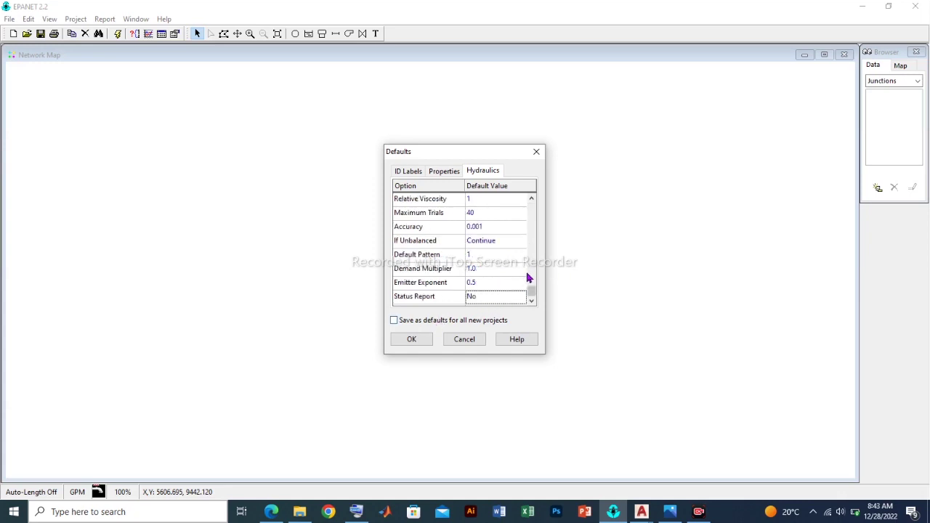
click(409, 340)
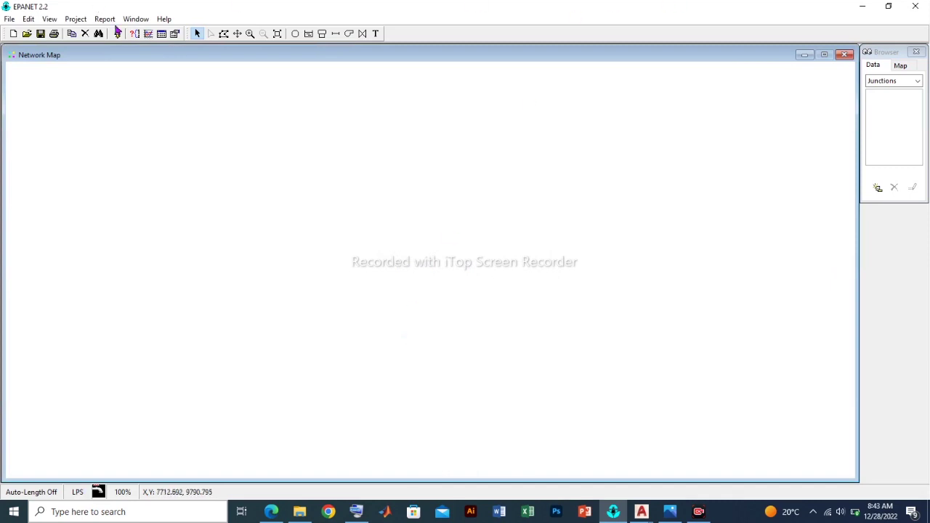
click(9, 20)
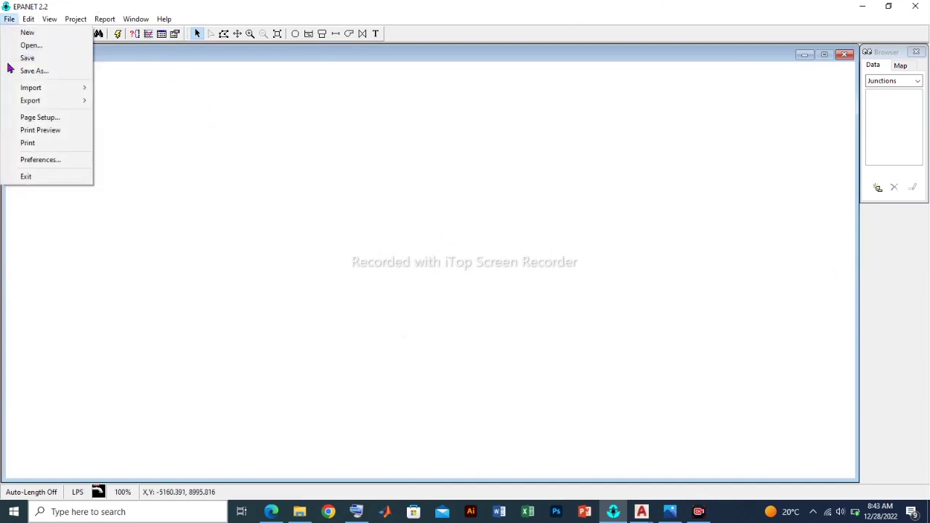
click(41, 160)
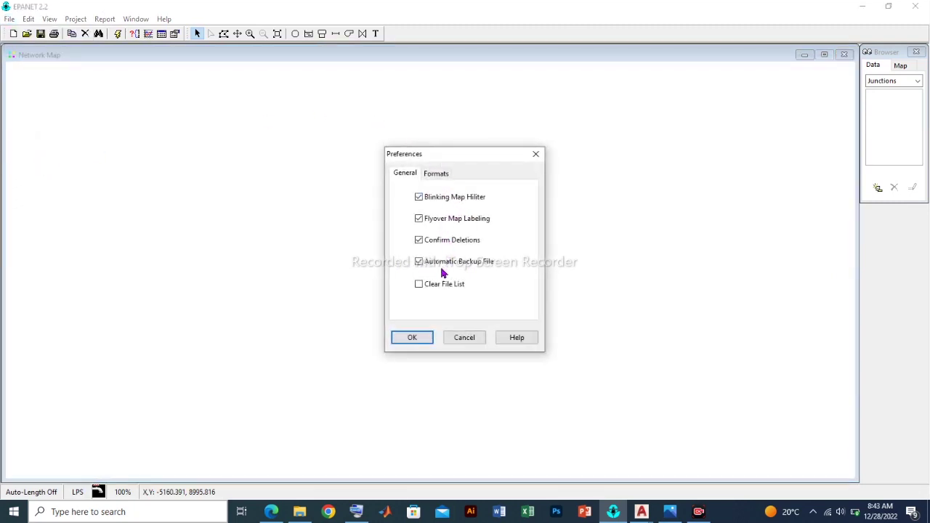
click(413, 338)
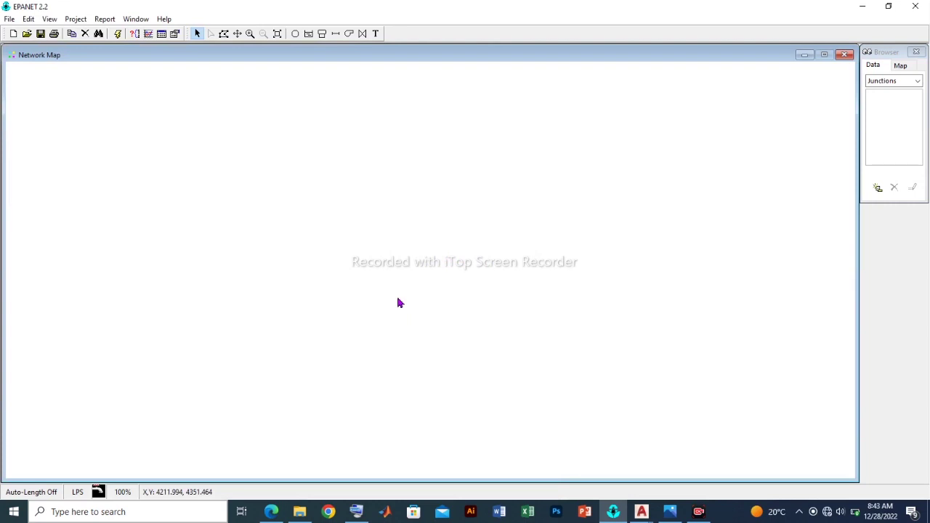
click(670, 511)
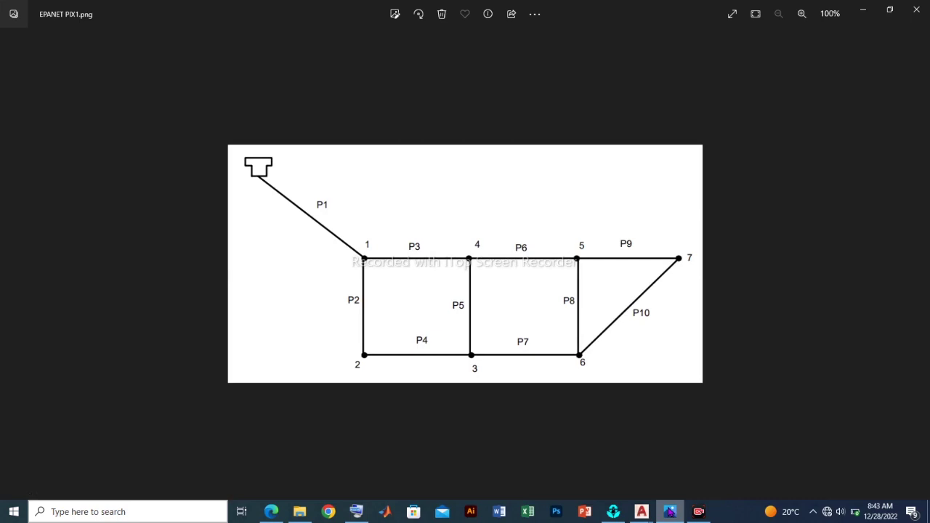
Step: Back in EPANET, place tank T1 near the map's upper left corner
click(669, 512)
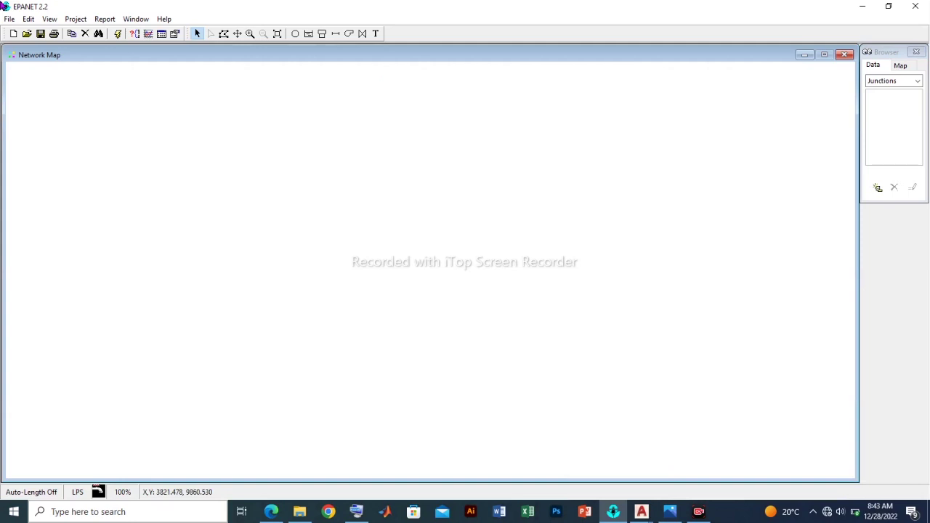
click(321, 35)
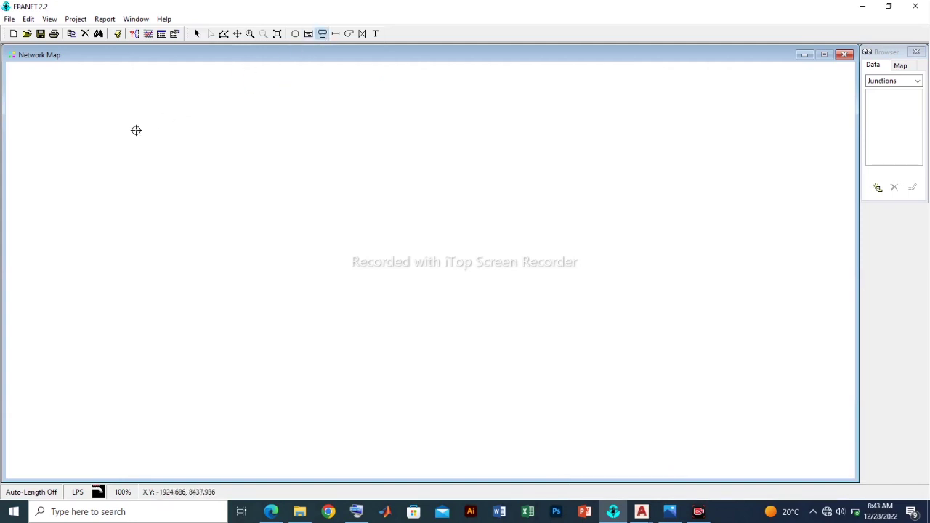
click(105, 151)
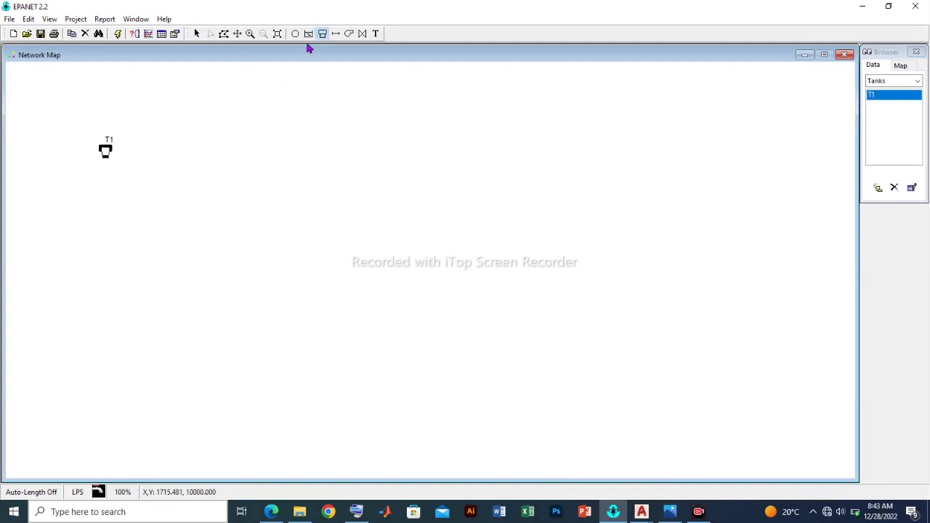